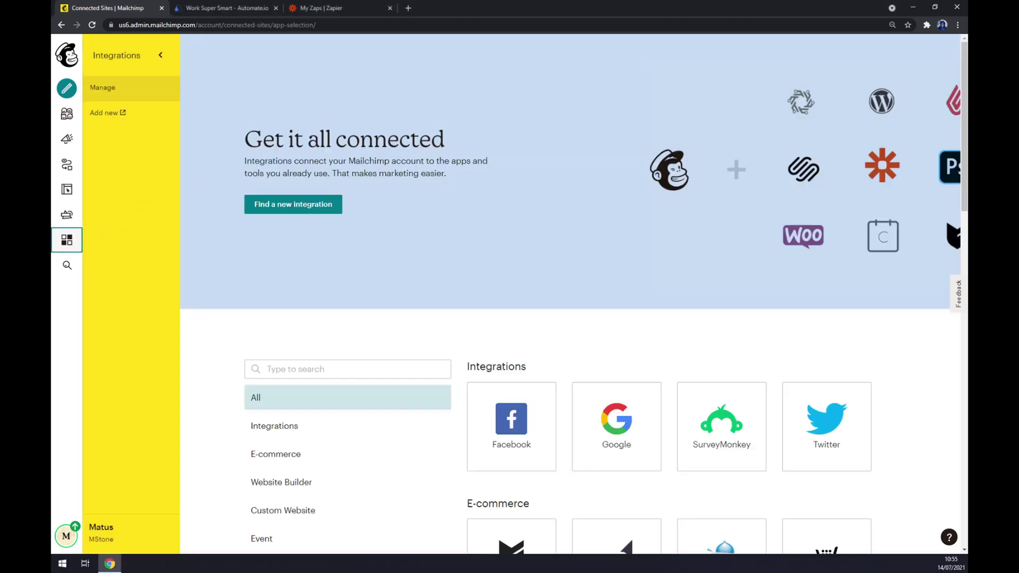
# - Filter Mailchimp's integrations directory to the Integrations category, then switch to the Automate.io site
pyautogui.scroll(-3, 325, 205)
pyautogui.click(324, 285)
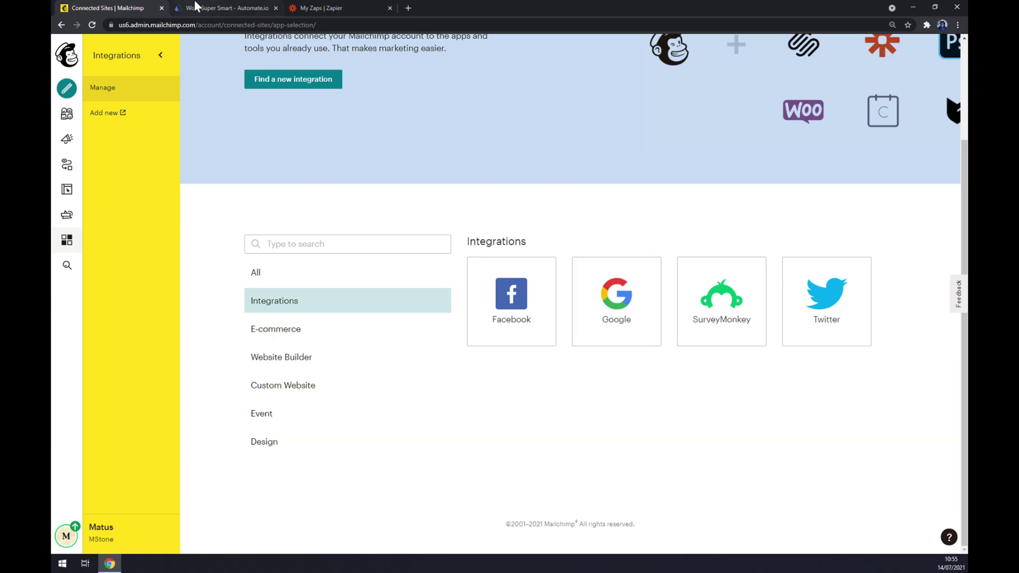
pyautogui.click(209, 7)
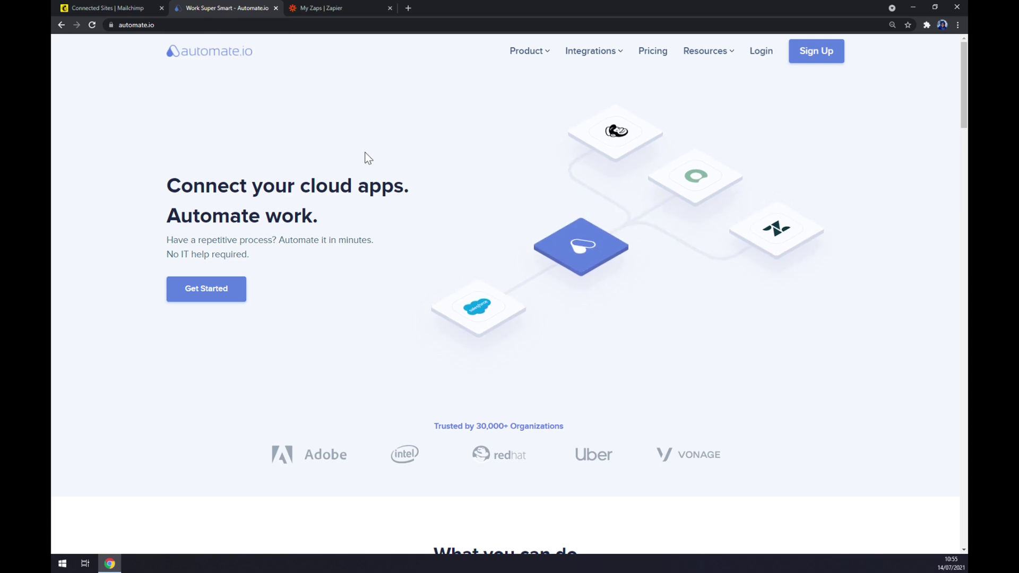
# - Find Mailchimp through Automate.io's Integrations > See All Categories list by searching 'mail', and open its page
pyautogui.click(590, 51)
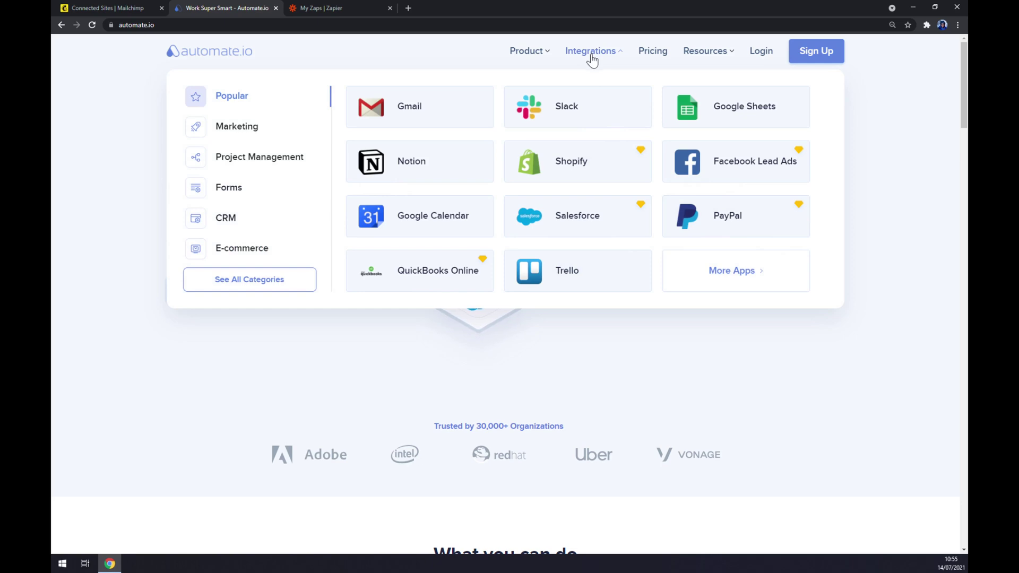
pyautogui.click(276, 286)
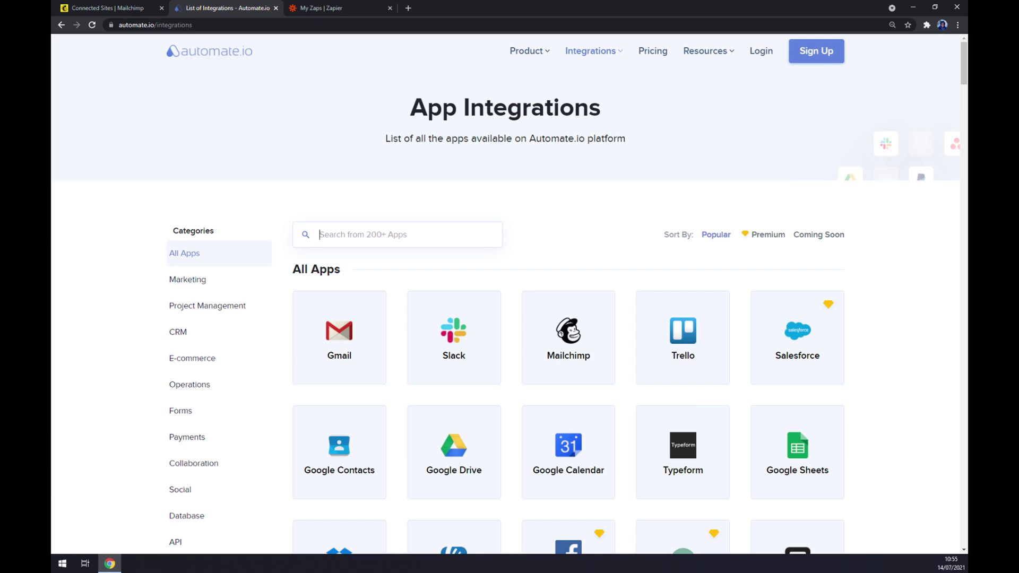
pyautogui.write('mail')
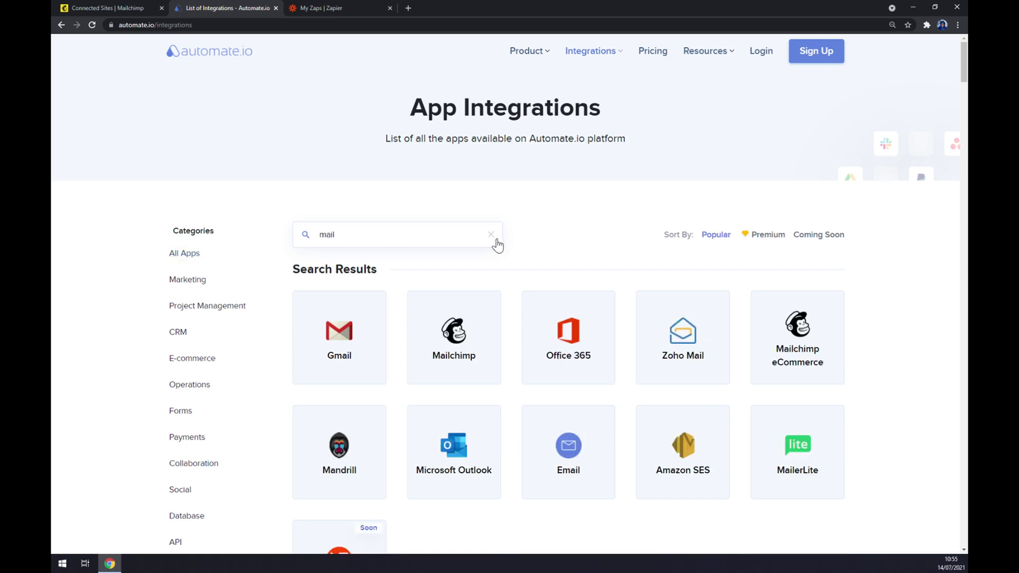
pyautogui.click(457, 337)
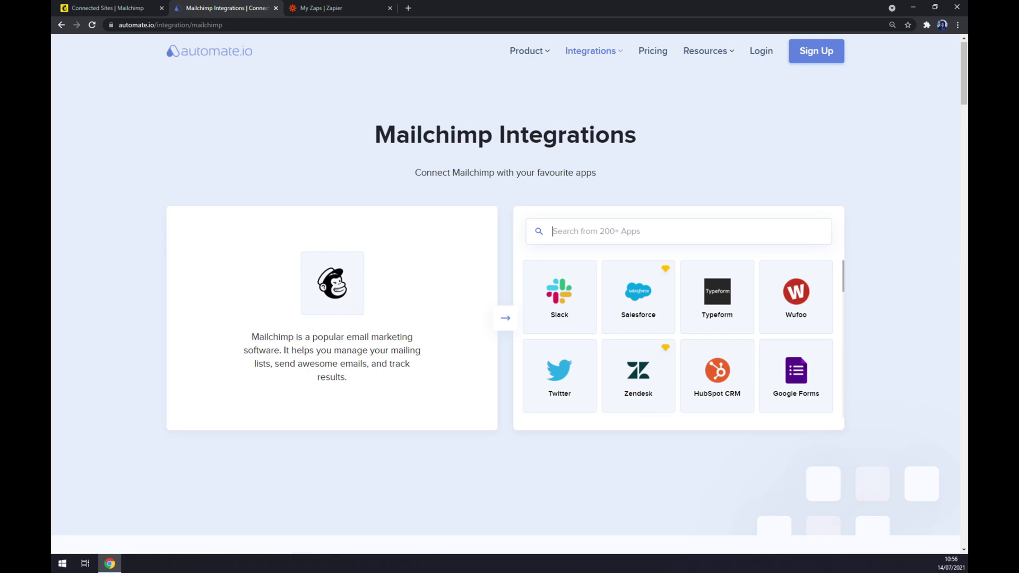
# - Filter Mailchimp's connectable apps by 'sales' and open the Mailchimp and Salesforce Integration page
pyautogui.write('sales')
pyautogui.click(582, 312)
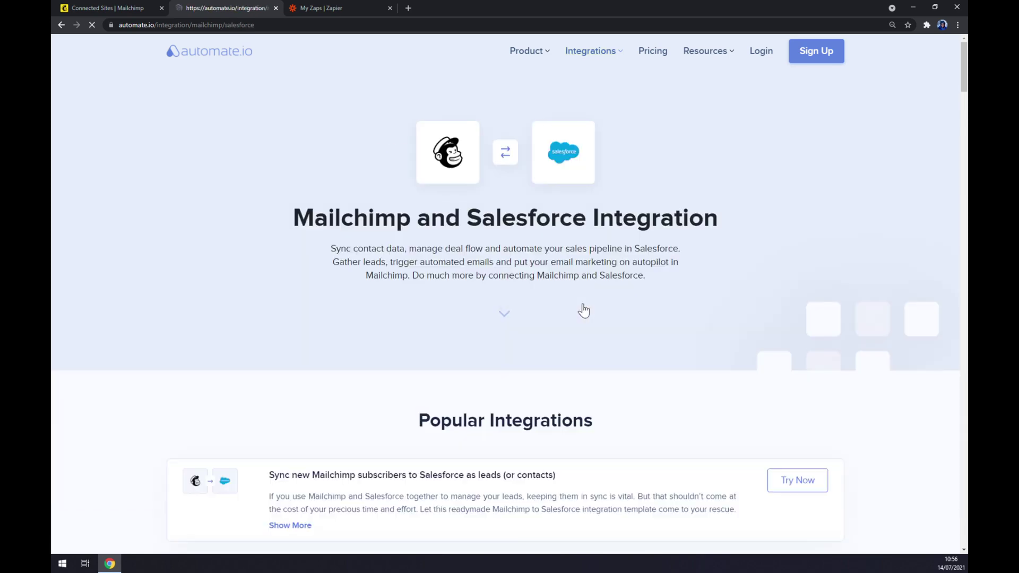
pyautogui.scroll(-5, 481, 245)
pyautogui.moveTo(391, 136); pyautogui.dragTo(600, 136)
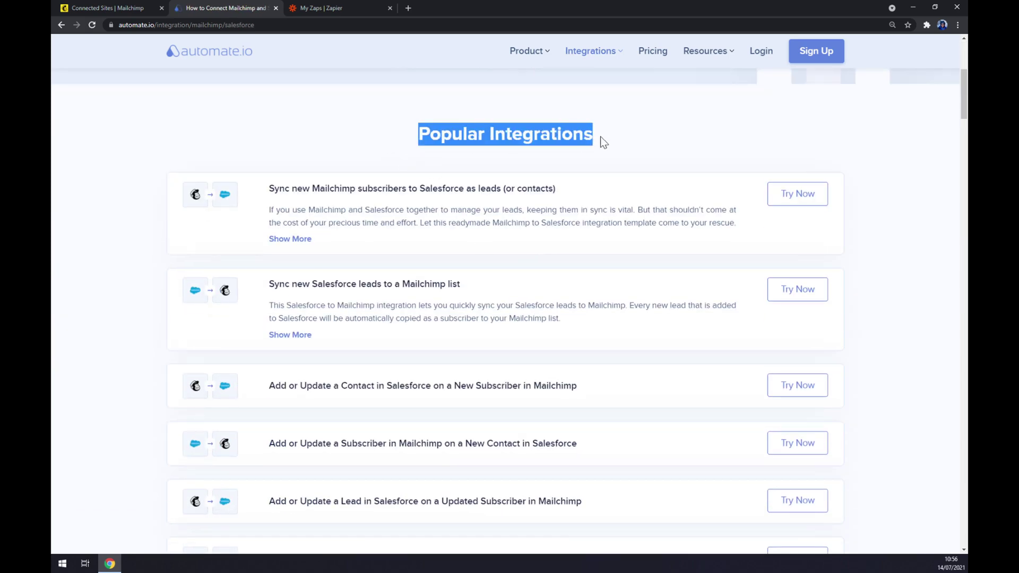
pyautogui.click(371, 132)
pyautogui.scroll(-6, 409, 156)
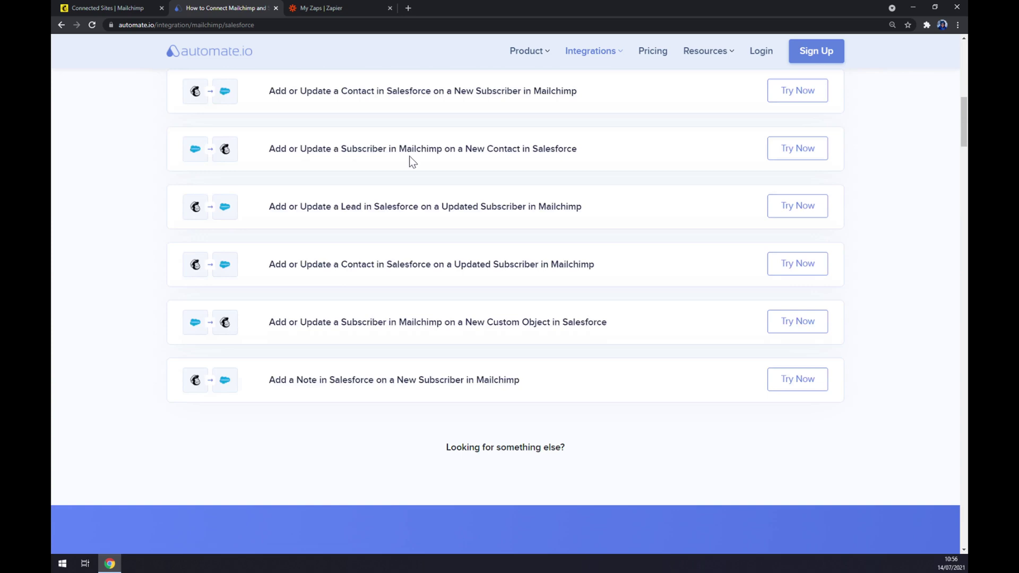
pyautogui.scroll(4, 402, 169)
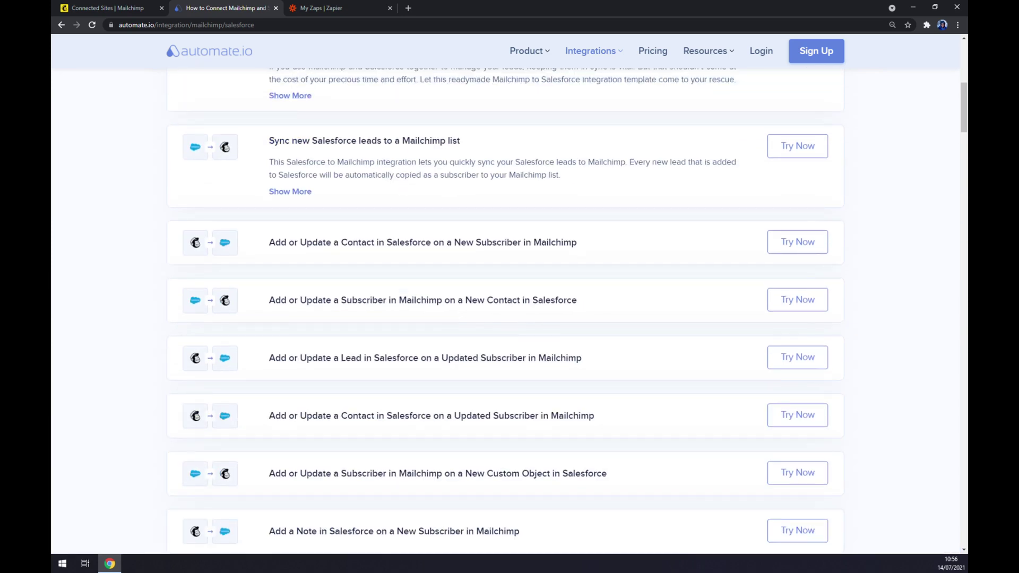
pyautogui.scroll(-10, 338, 155)
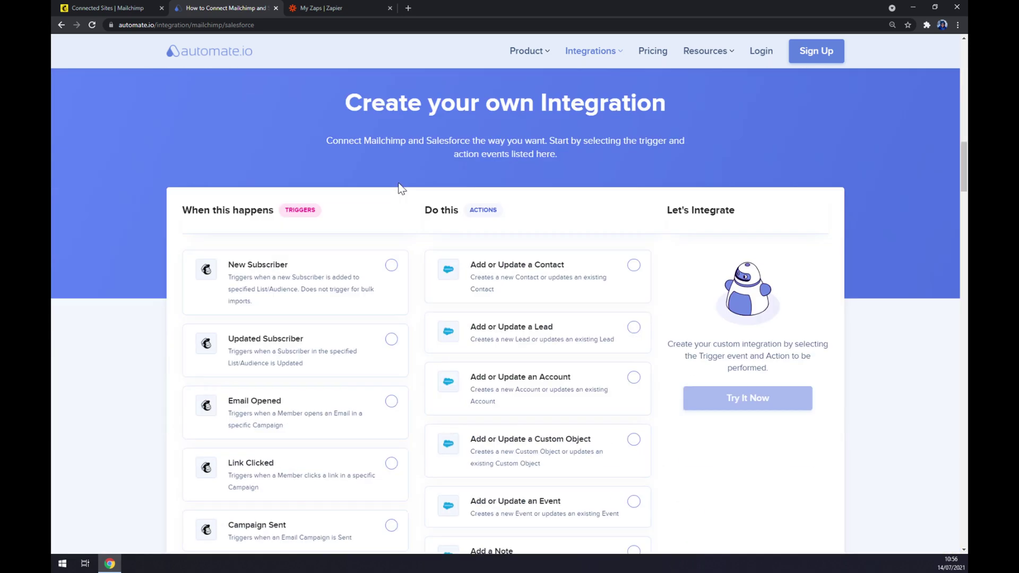
# - Under Create your own Integration, choose New Subscriber as trigger and Add or Update a Contact as action
pyautogui.moveTo(342, 115); pyautogui.dragTo(601, 112)
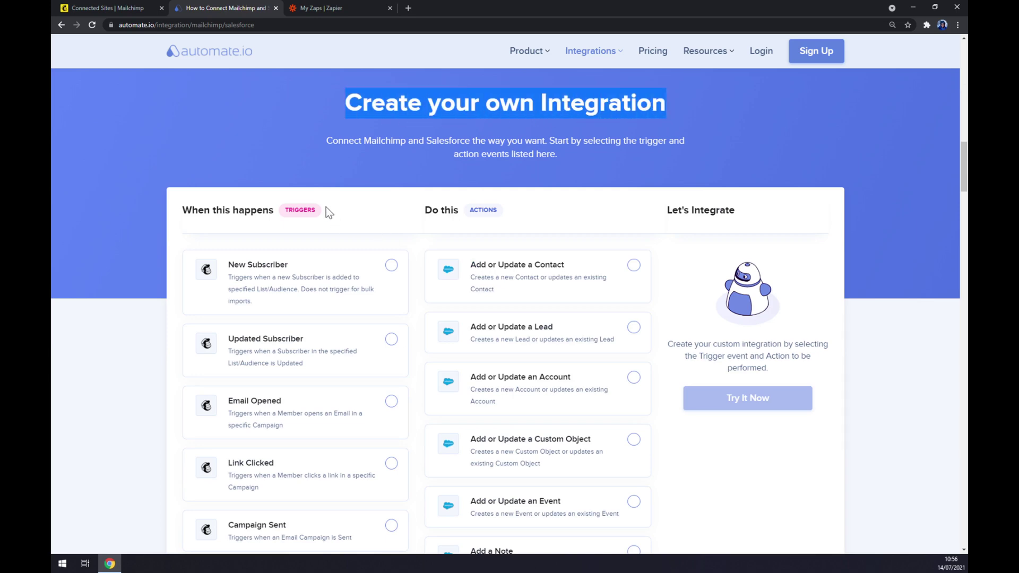
pyautogui.moveTo(285, 211); pyautogui.dragTo(330, 212)
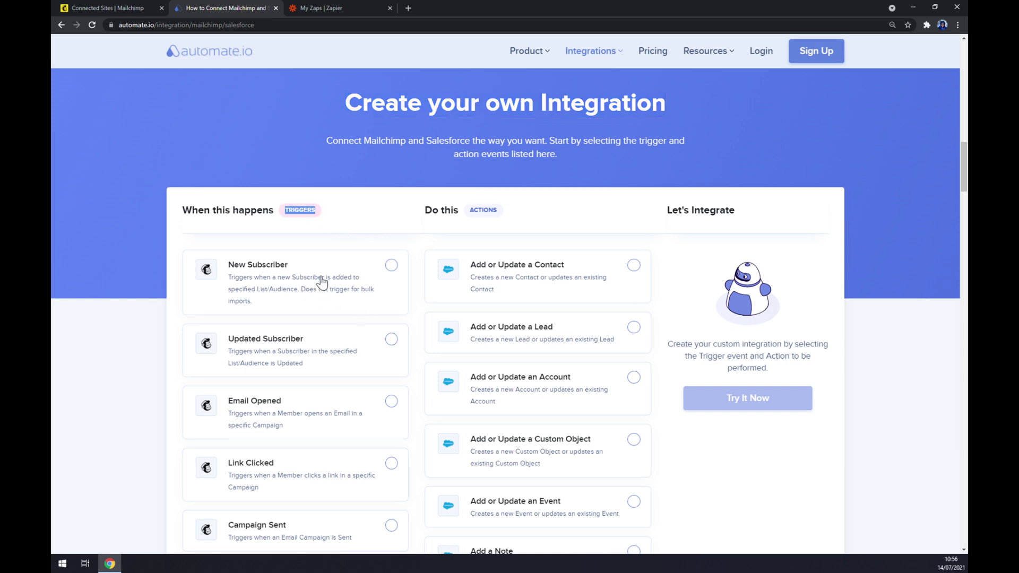
pyautogui.scroll(-7, 269, 279)
pyautogui.scroll(6, 319, 273)
pyautogui.click(374, 245)
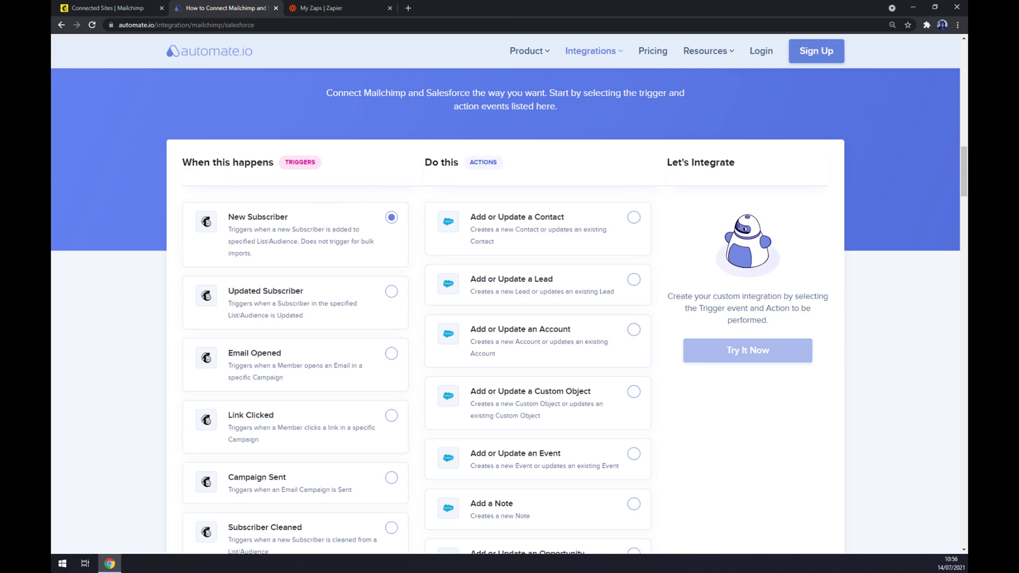
pyautogui.moveTo(468, 162); pyautogui.dragTo(542, 167)
pyautogui.click(533, 199)
pyautogui.click(511, 222)
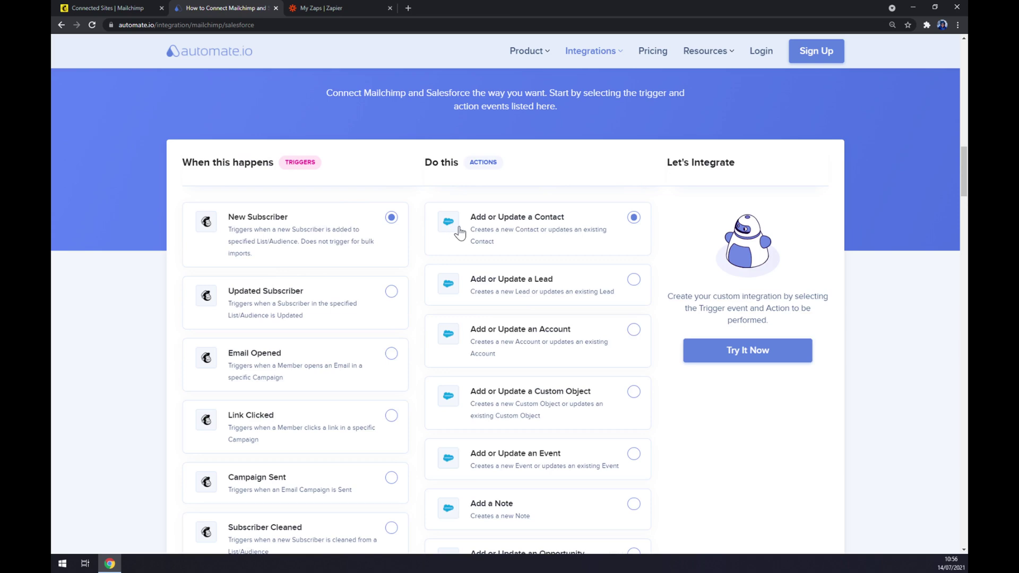
# - Launch the custom integration with Try It Now, close the signup prompt, and switch to Zapier's My Zaps
pyautogui.click(740, 363)
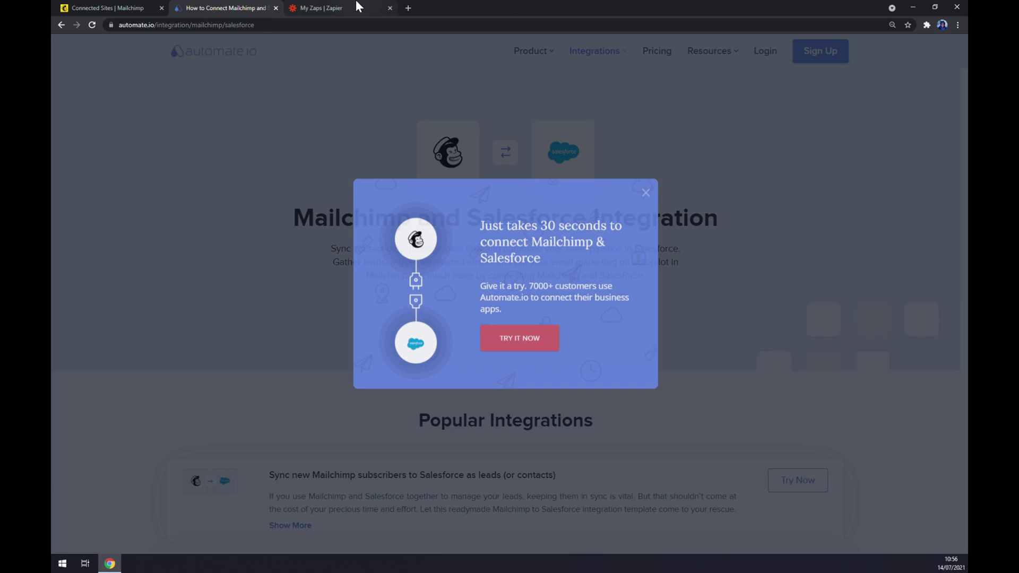
pyautogui.click(646, 202)
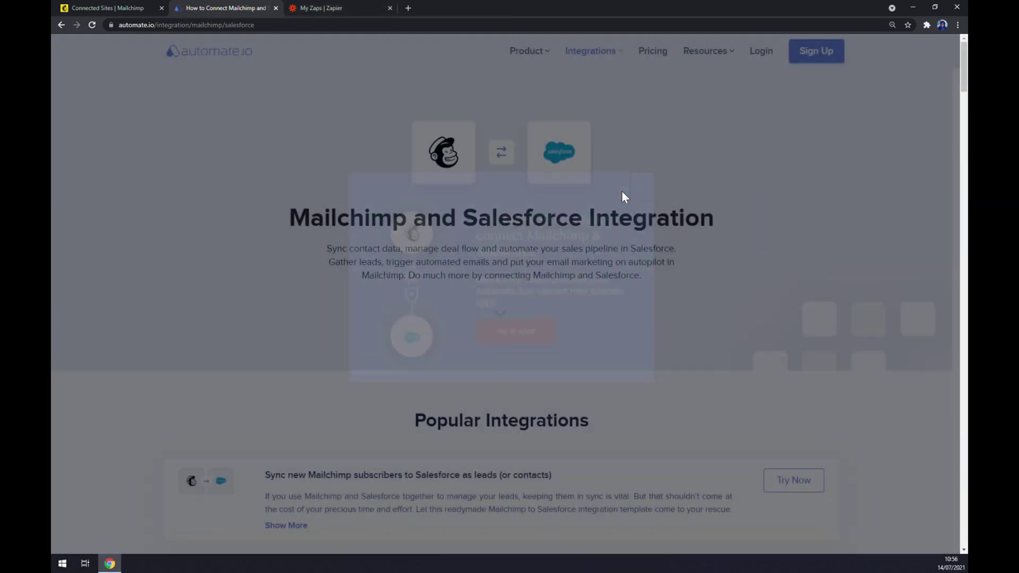
pyautogui.click(350, 6)
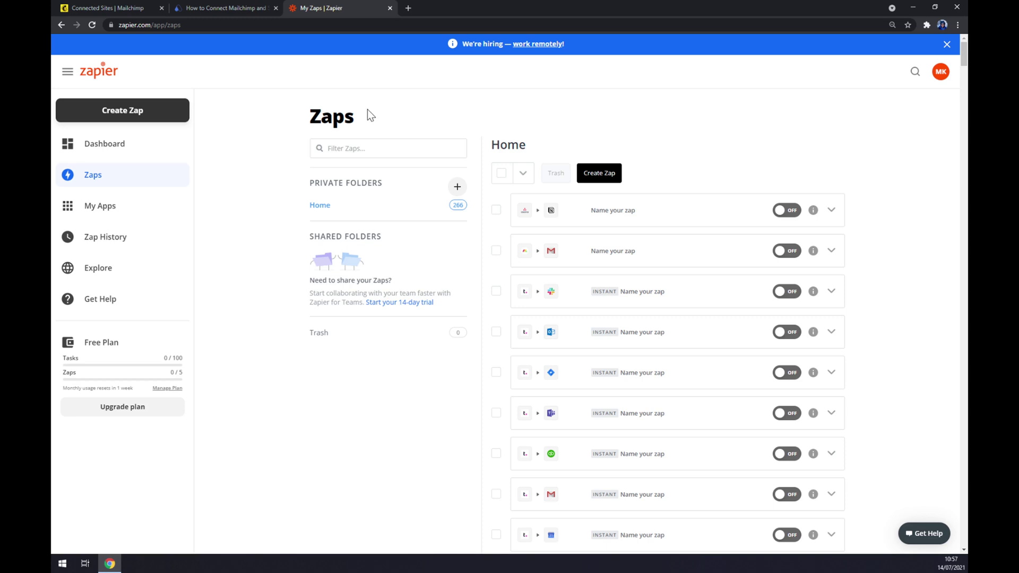
# - Create a new Zap and get the trigger step's app search box ready
pyautogui.click(170, 121)
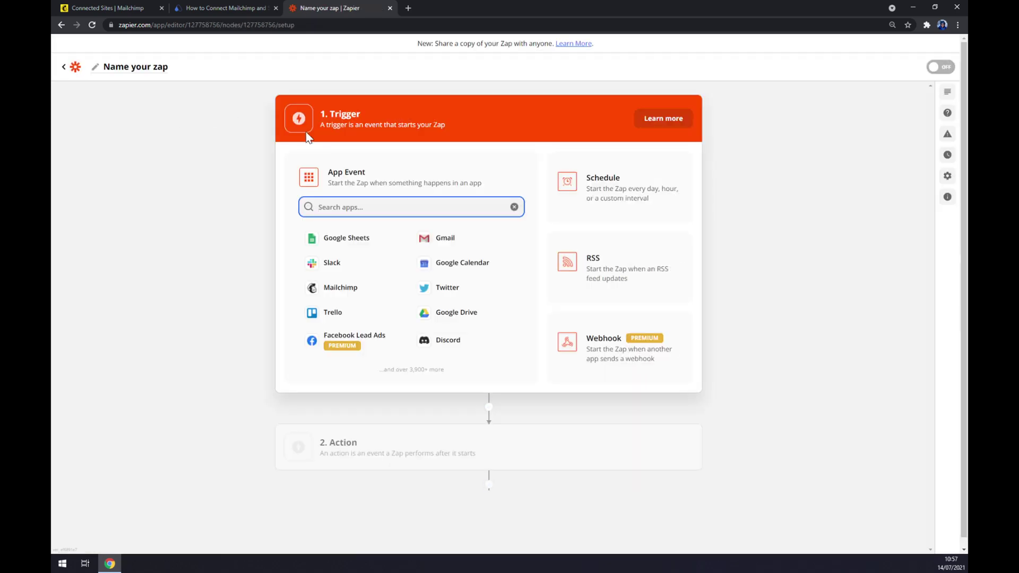
pyautogui.click(329, 114)
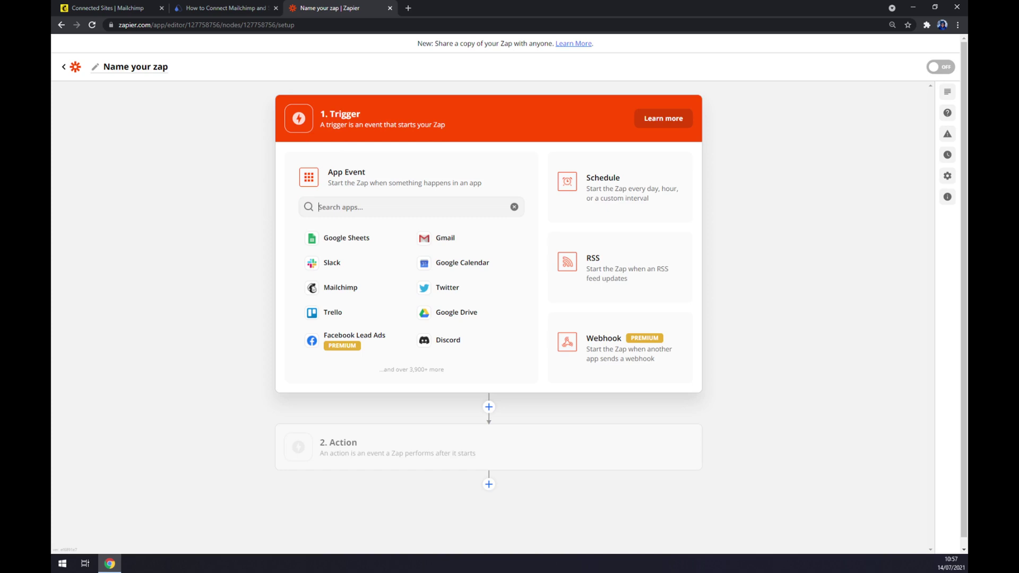
pyautogui.click(361, 206)
# - Set the trigger app to Mailchimp, found by searching 'mailc', with New Audience as the trigger event
pyautogui.write('mailc')
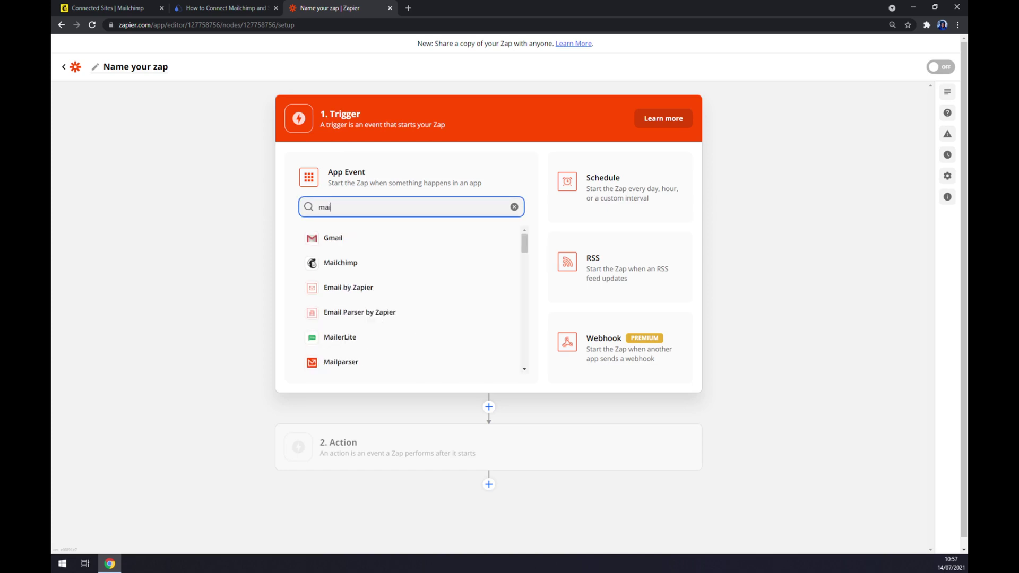
pyautogui.click(353, 237)
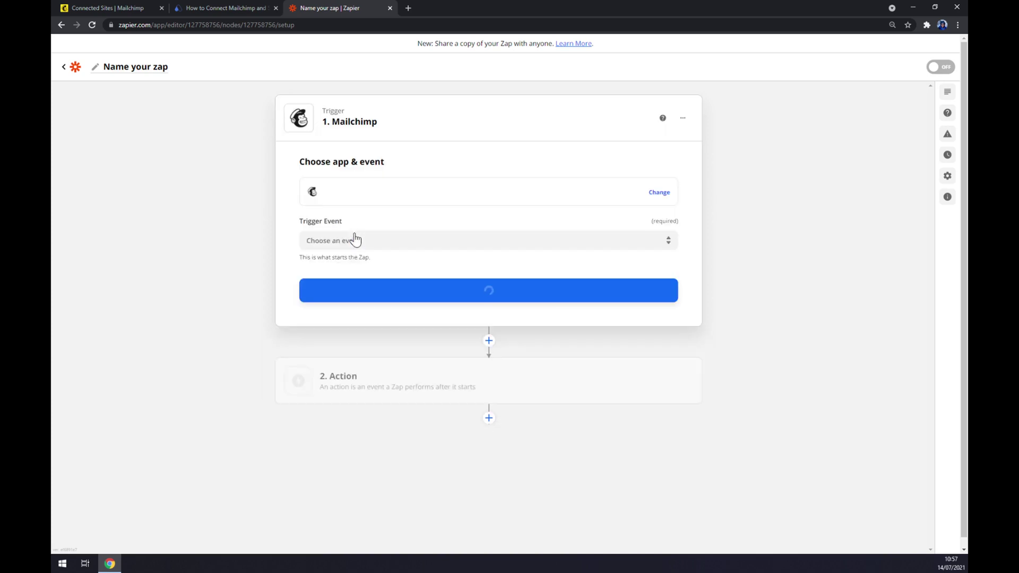
pyautogui.click(352, 240)
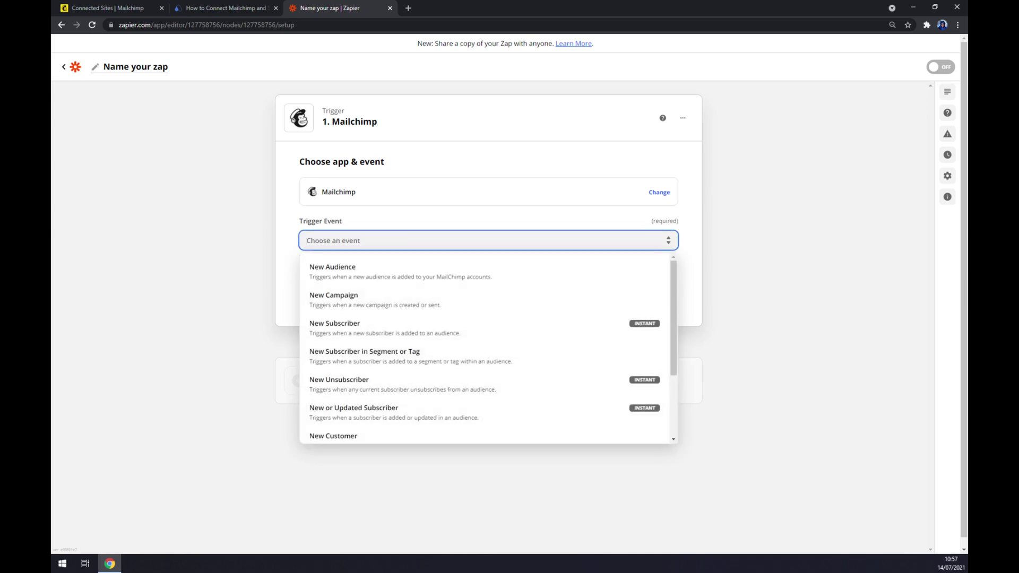
pyautogui.scroll(-1, 392, 273)
pyautogui.scroll(3, 395, 281)
pyautogui.scroll(-2, 337, 281)
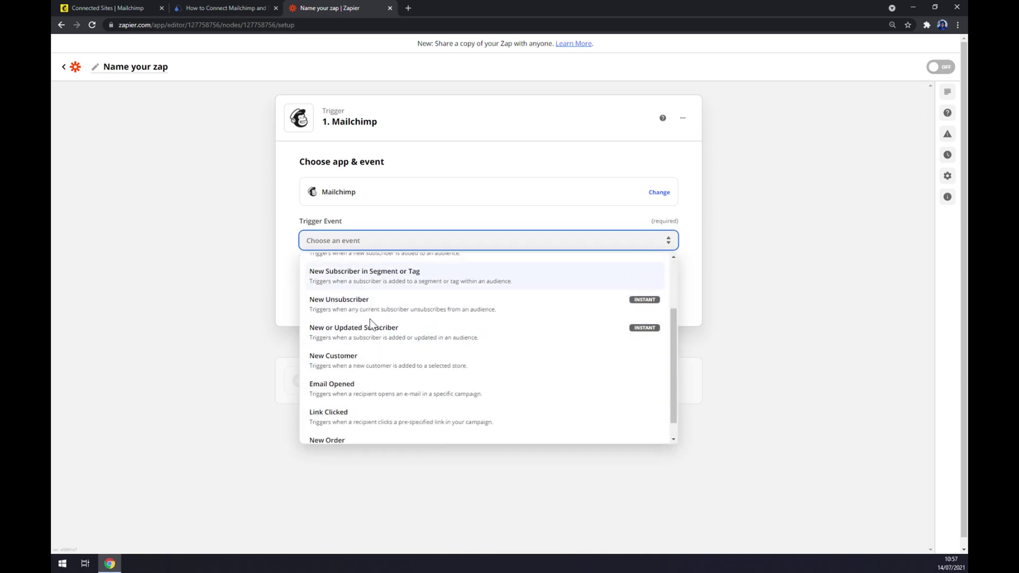
pyautogui.scroll(2, 329, 318)
pyautogui.scroll(-3, 364, 352)
pyautogui.scroll(3, 352, 325)
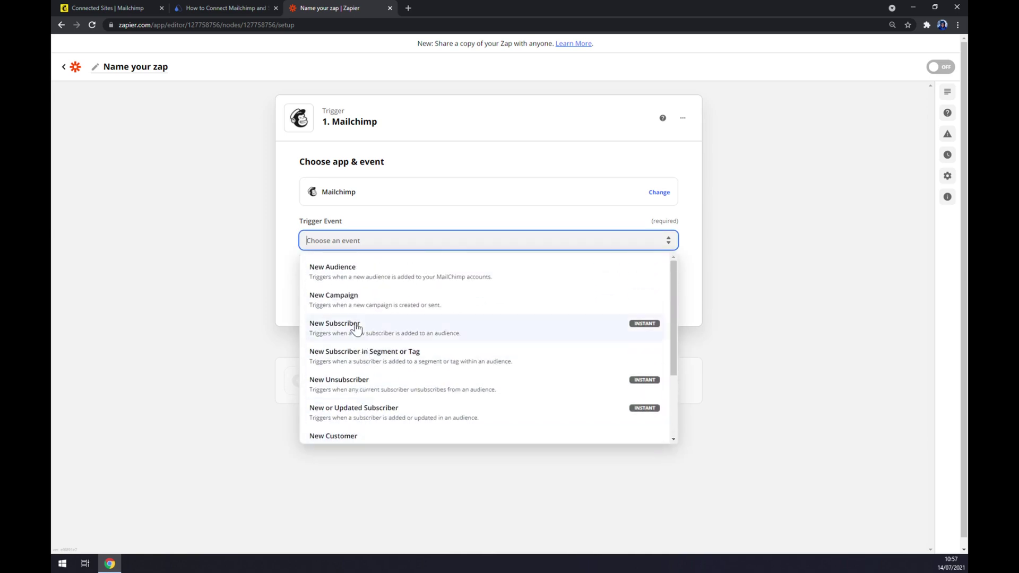
pyautogui.click(349, 281)
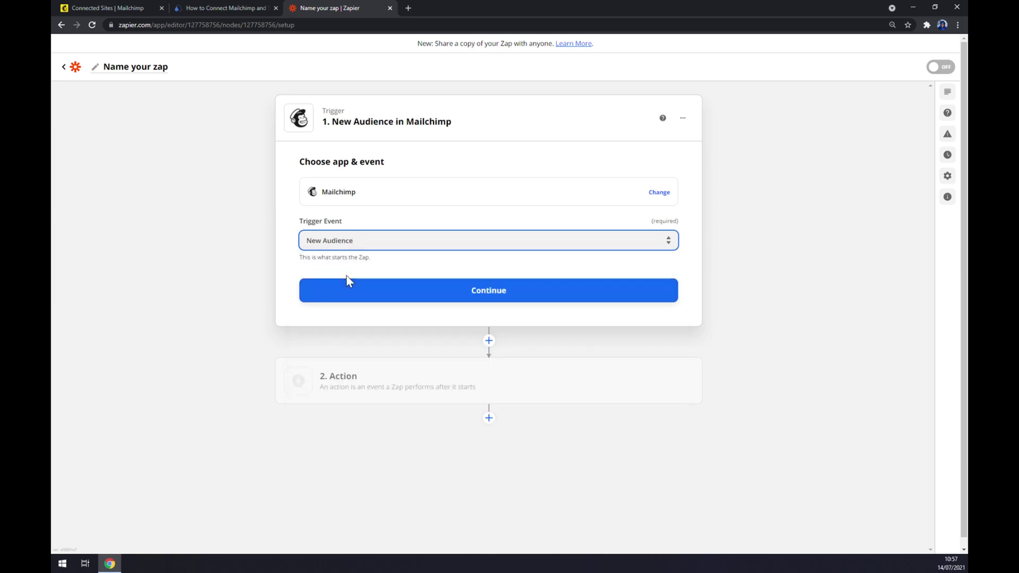
pyautogui.click(379, 289)
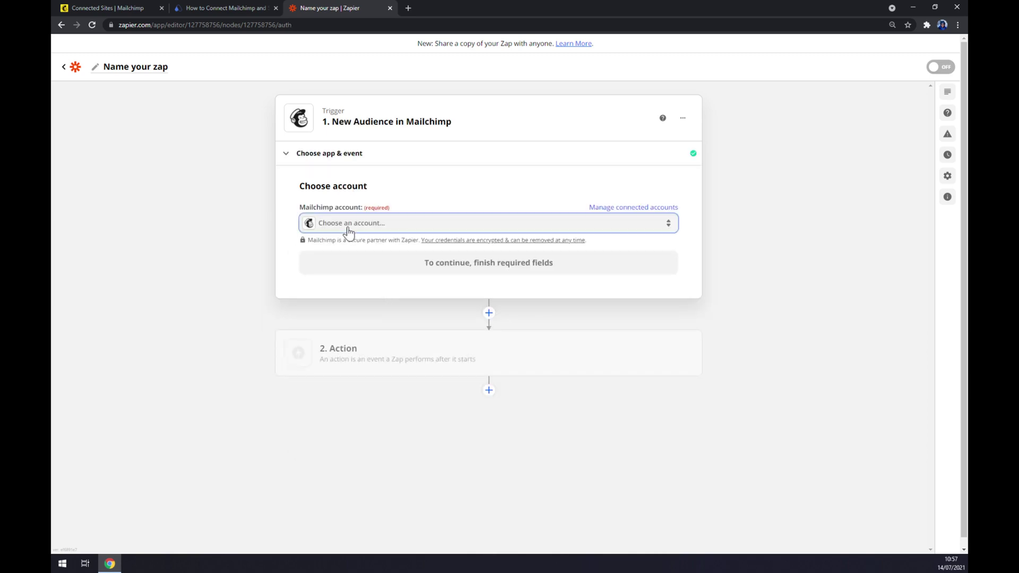
# - Link the trigger to the connected Mailchimp account and continue to trigger testing
pyautogui.click(346, 226)
pyautogui.click(378, 312)
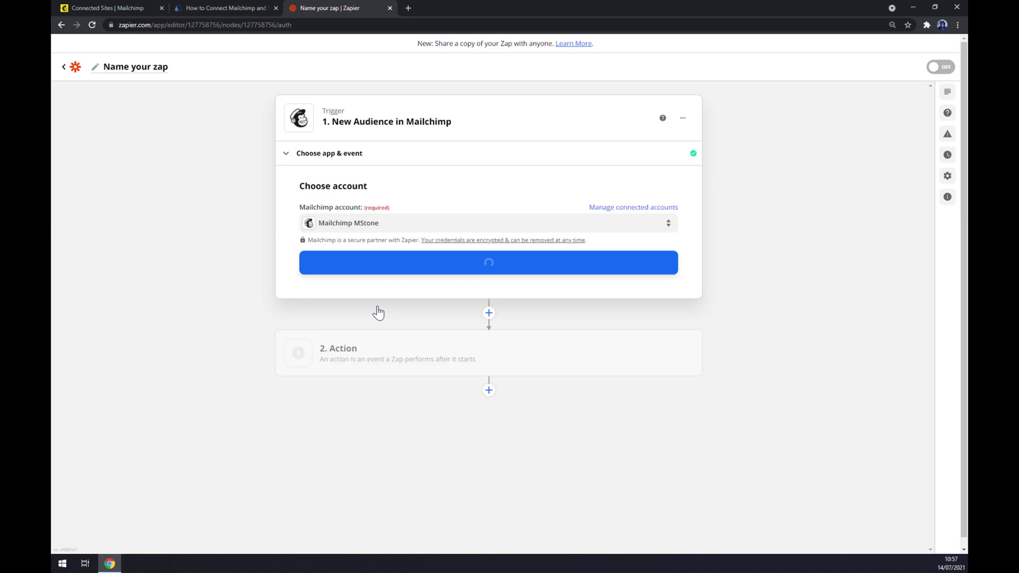
pyautogui.click(455, 270)
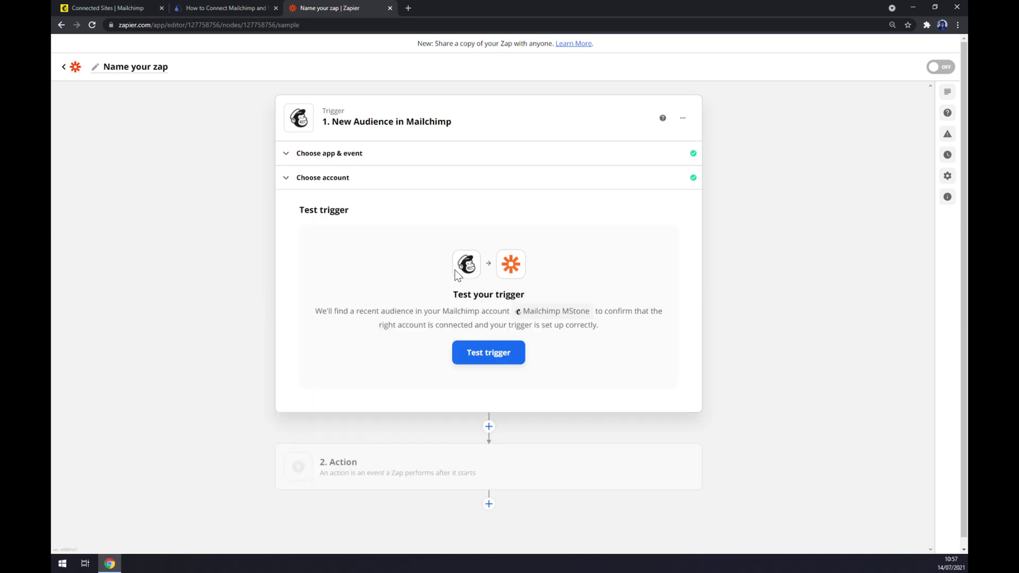
# - Set the action step to Salesforce, found by searching 'sales', with Create Record as the action event
pyautogui.click(370, 464)
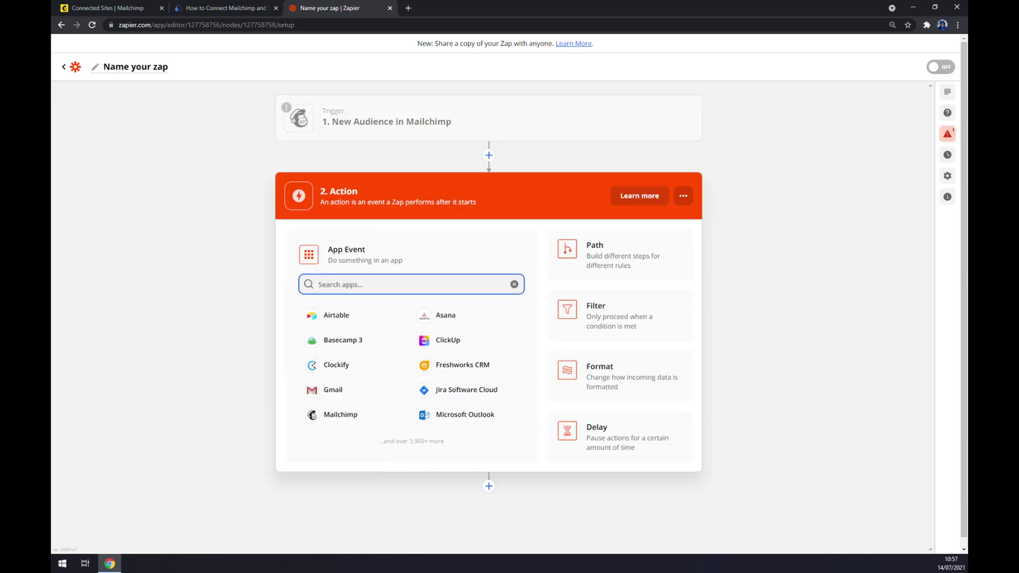
pyautogui.write('sales')
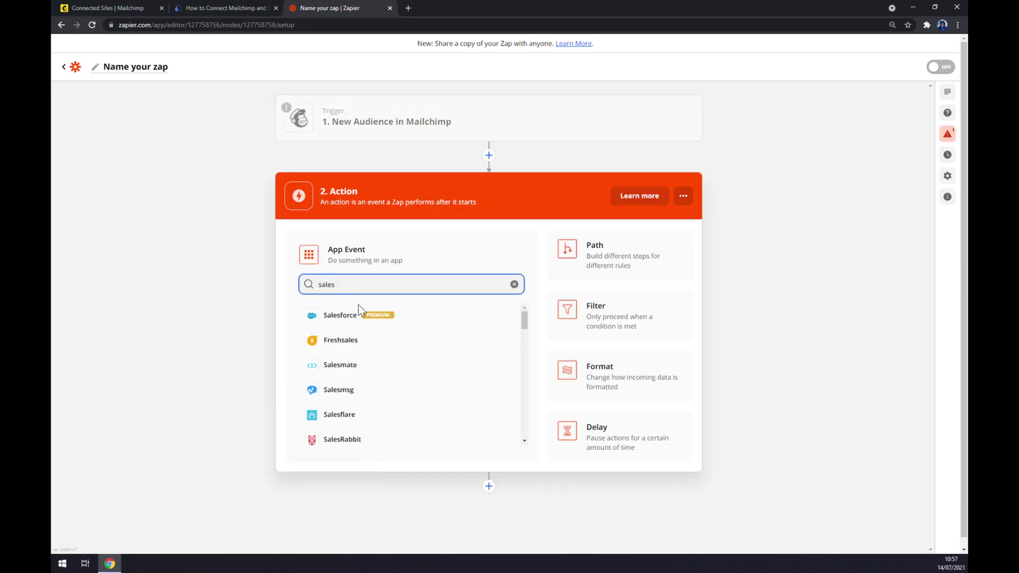
pyautogui.click(334, 317)
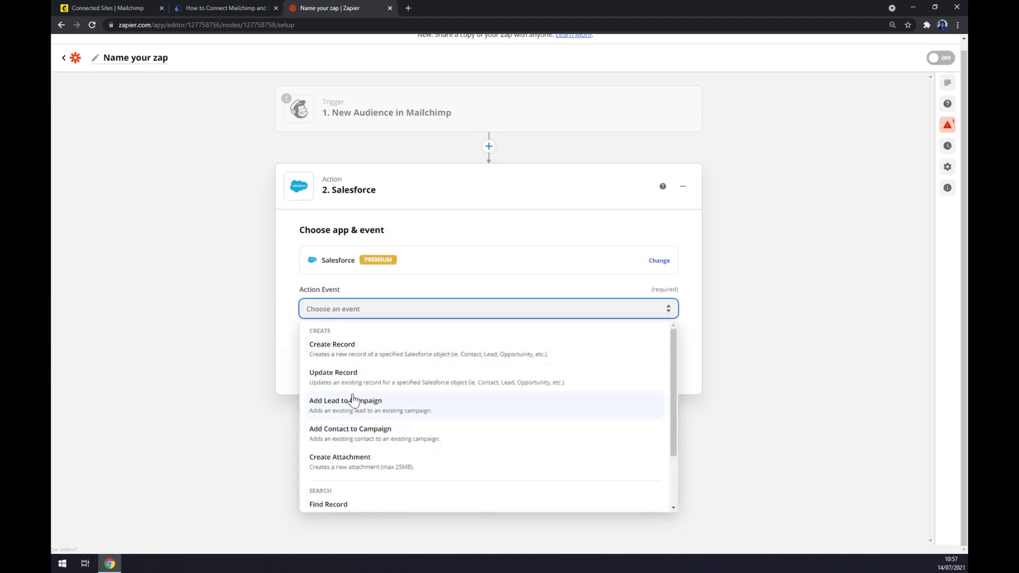
pyautogui.click(353, 358)
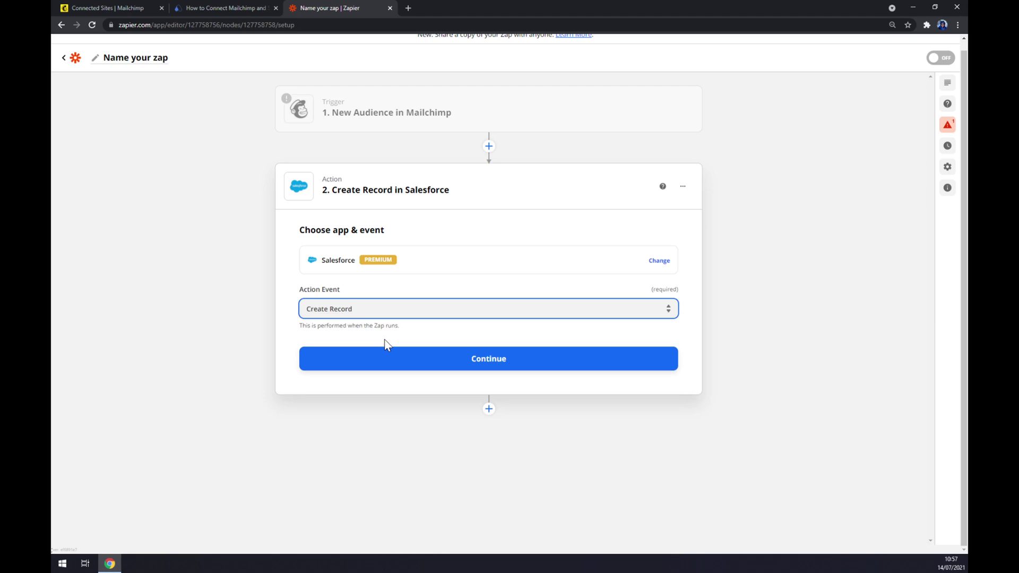
pyautogui.click(433, 358)
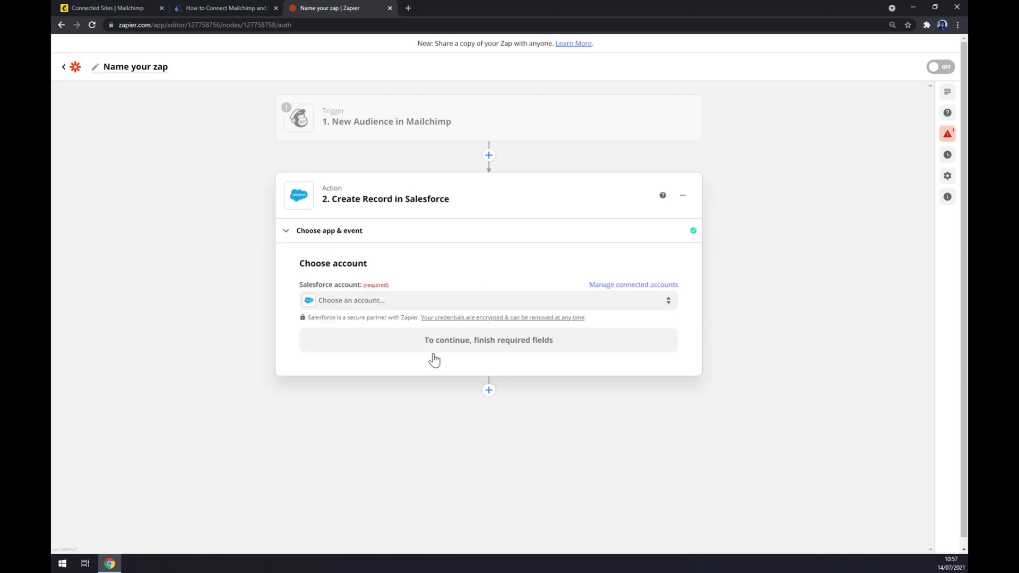